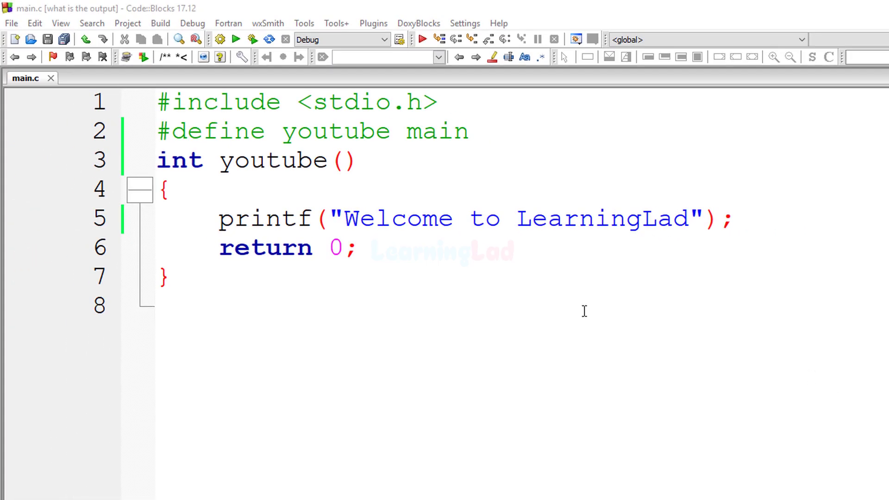
# Build and run main.c, then move the console window to view the 'Welcome to LearningLad' output.
pyautogui.click(160, 24)
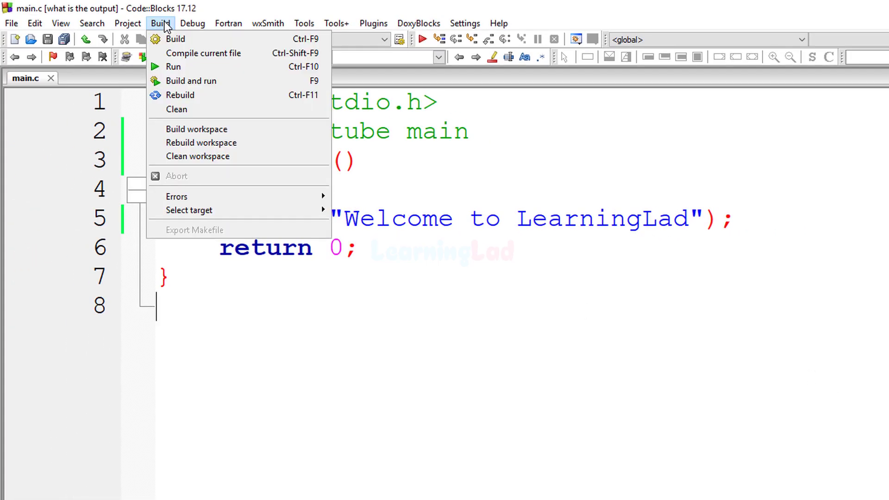
pyautogui.click(220, 84)
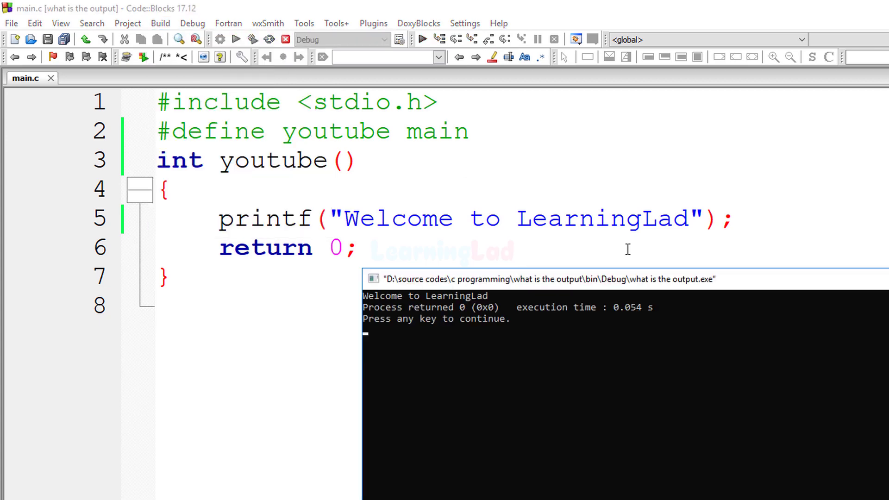
pyautogui.moveTo(638, 285); pyautogui.dragTo(590, 132)
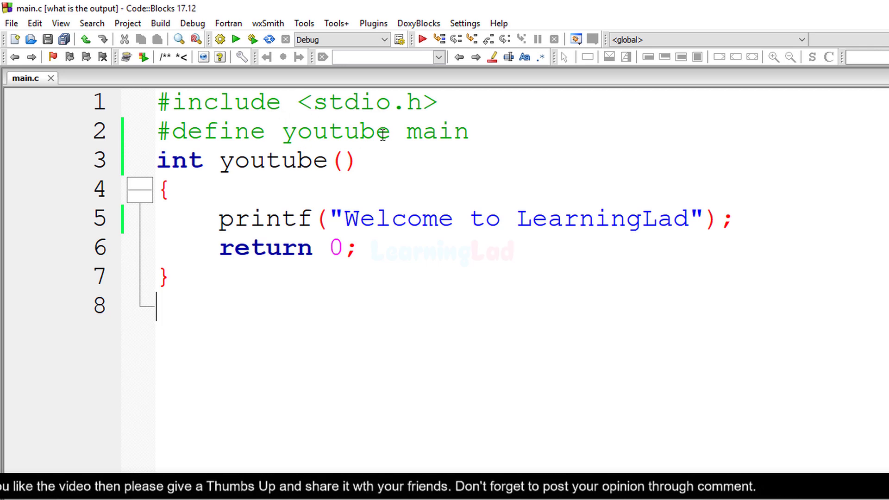
pyautogui.moveTo(409, 132); pyautogui.dragTo(471, 132)
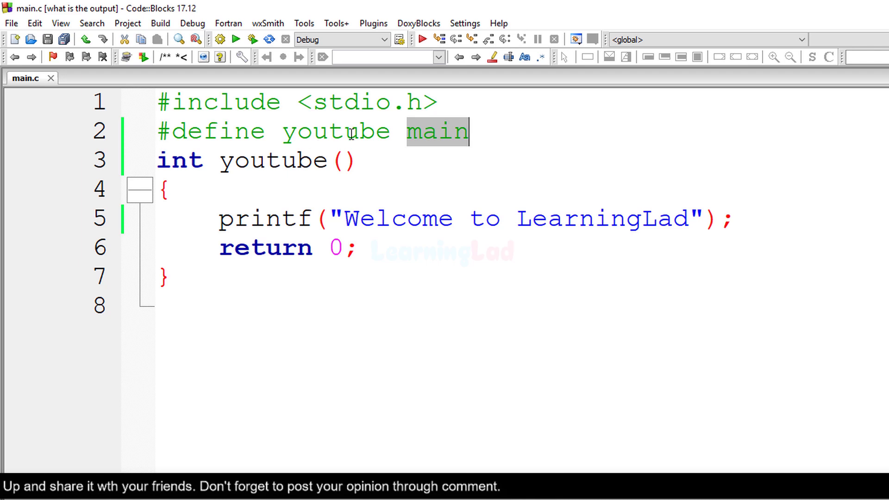
pyautogui.moveTo(391, 132); pyautogui.dragTo(281, 131)
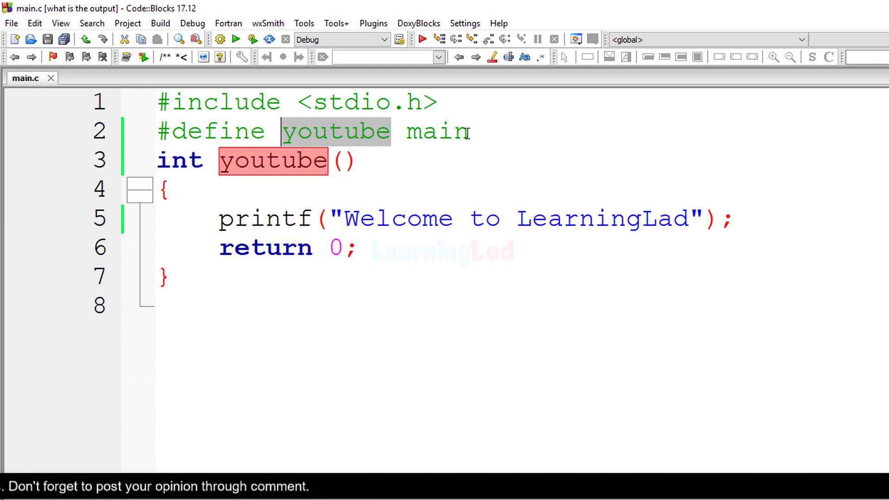
pyautogui.moveTo(470, 132); pyautogui.dragTo(407, 131)
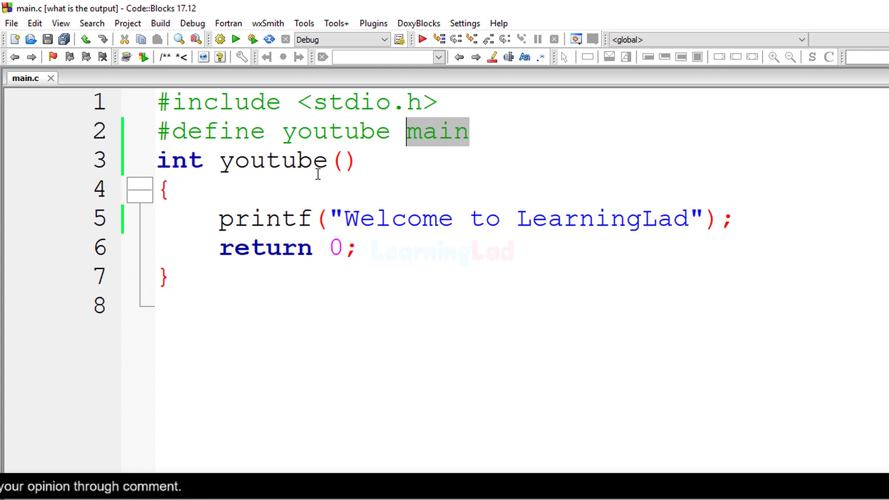
pyautogui.moveTo(328, 161); pyautogui.dragTo(219, 161)
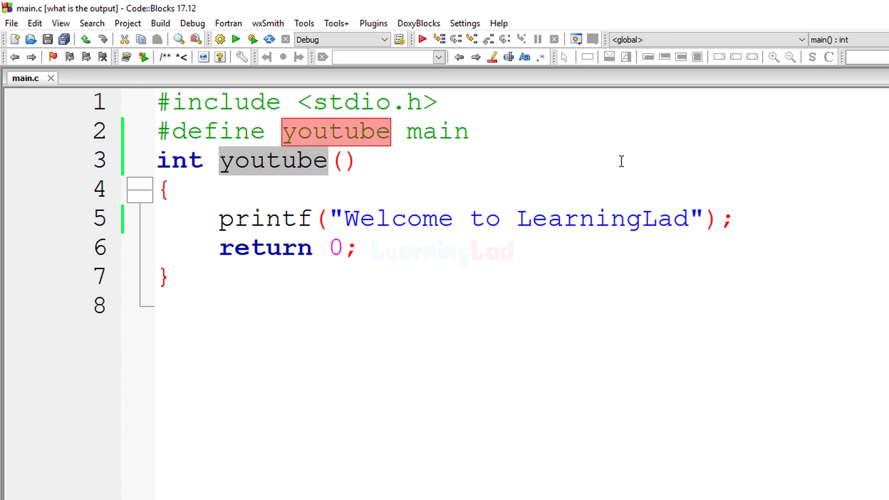
pyautogui.click(502, 186)
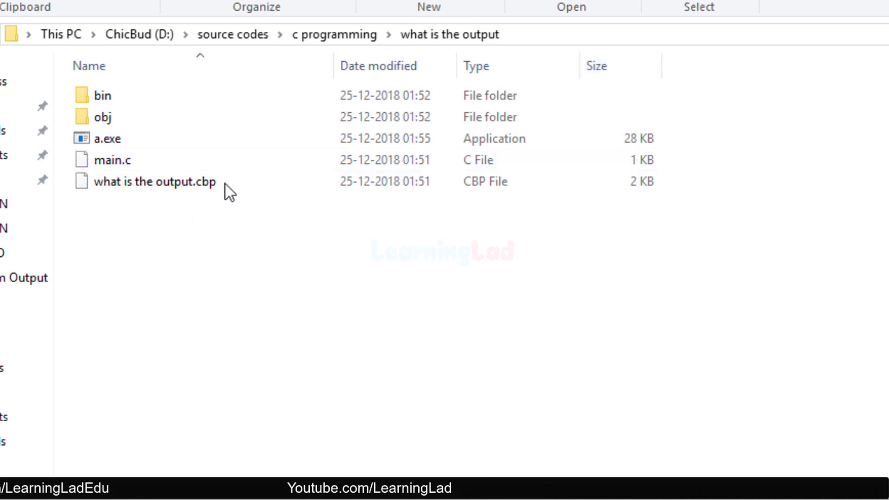
# Make the project folder's Explorer address bar editable to enter cmd.
pyautogui.click(639, 36)
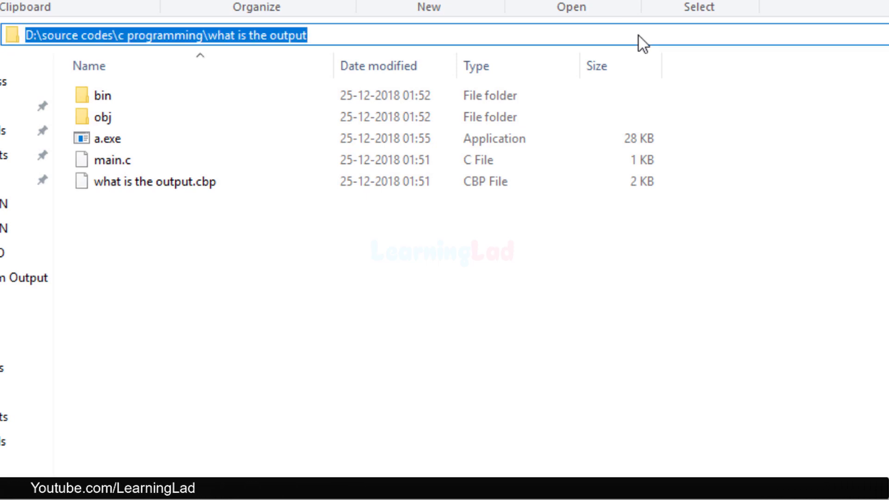
pyautogui.write('cmd')
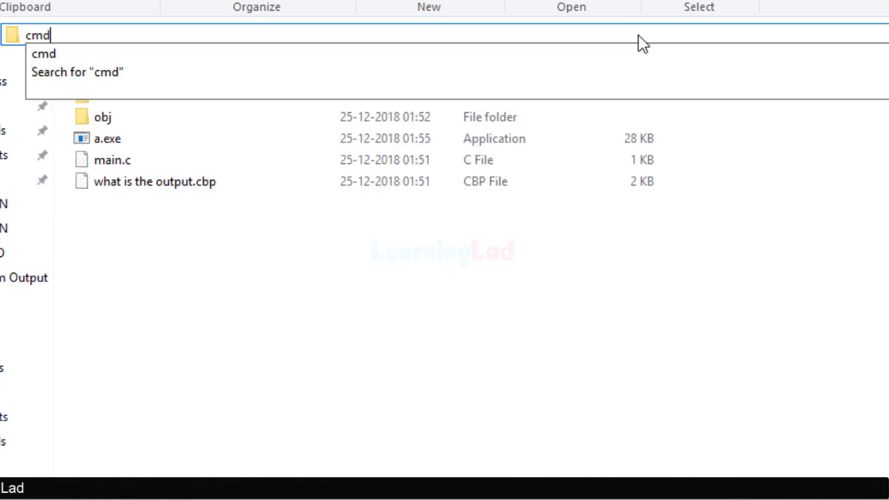
# Launch a Command Prompt in the project folder from the address bar.
pyautogui.press('Return')
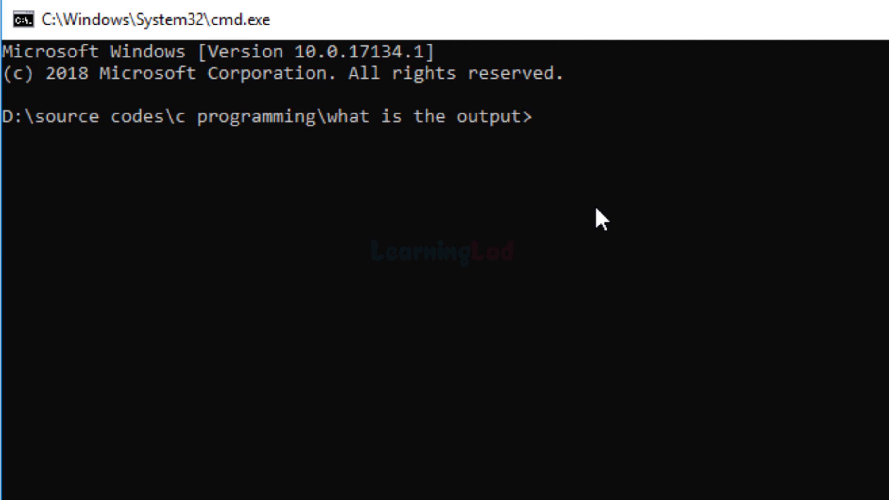
pyautogui.write('gcc ')
pyautogui.write('-')
pyautogui.write('E')
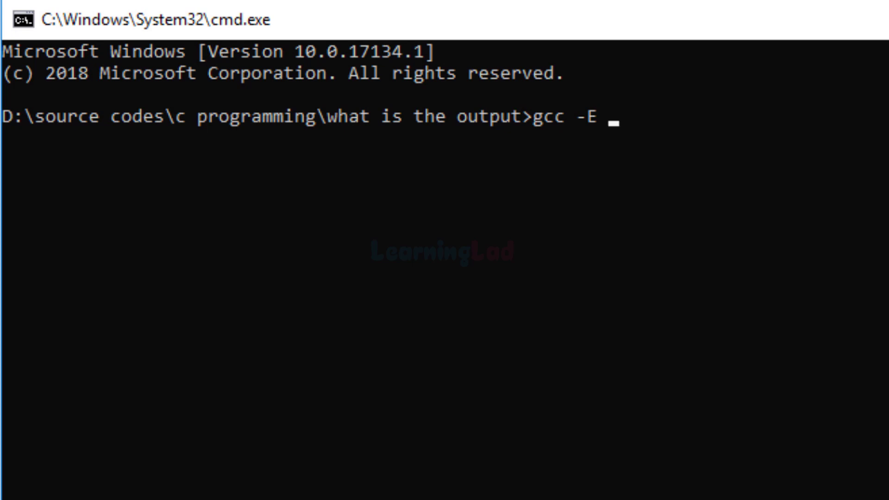
pyautogui.write('ma')
pyautogui.write('in.c')
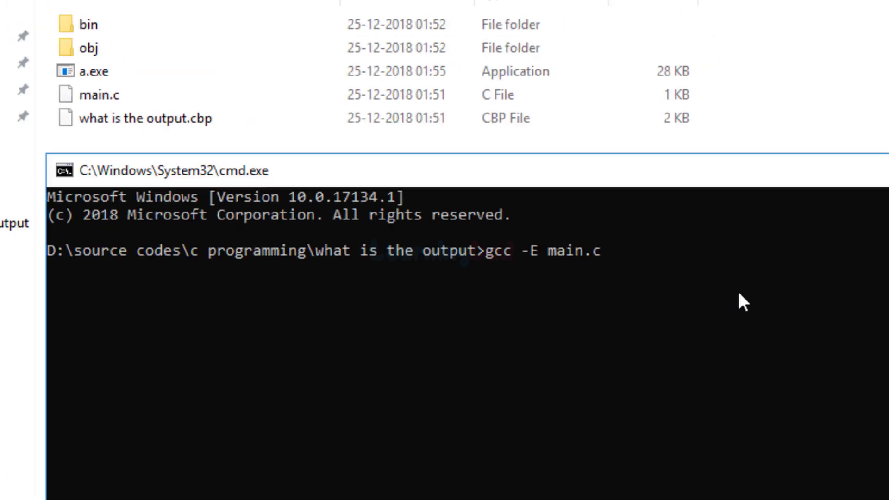
# Run gcc -E main.c and reposition the window to view the expanded int main().
pyautogui.press('Return')
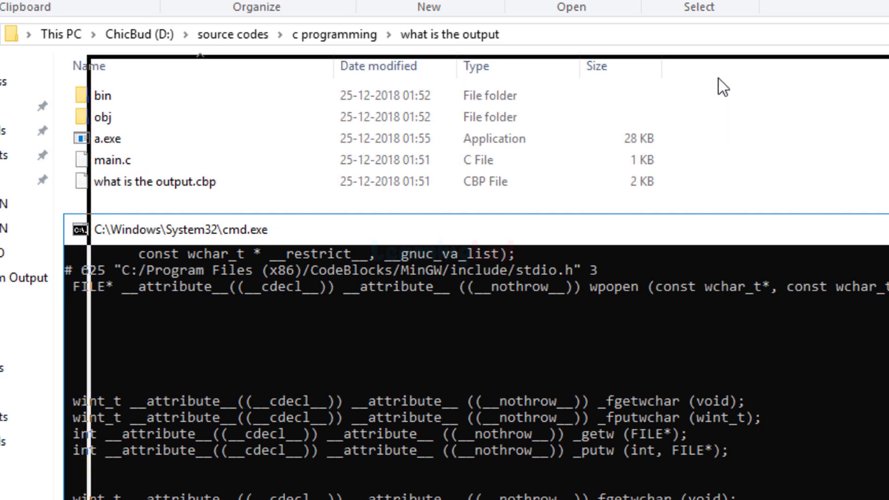
pyautogui.moveTo(699, 240); pyautogui.dragTo(711, 77)
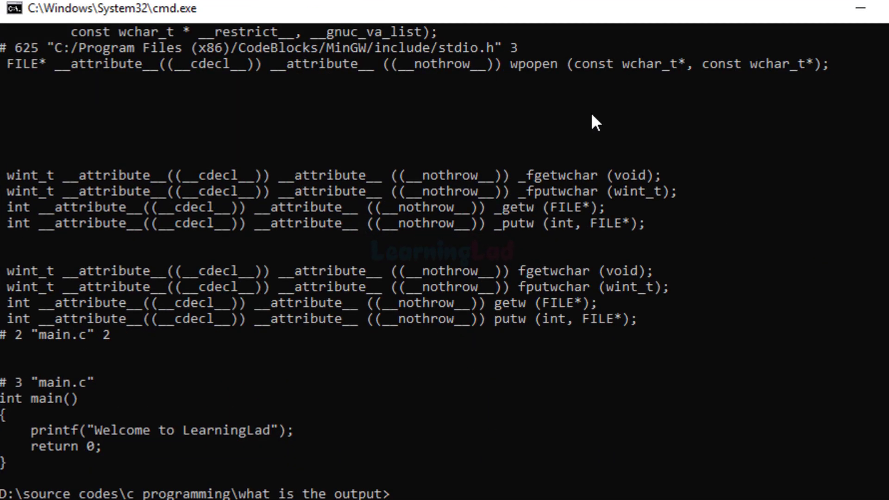
pyautogui.scroll(20, 592, 116)
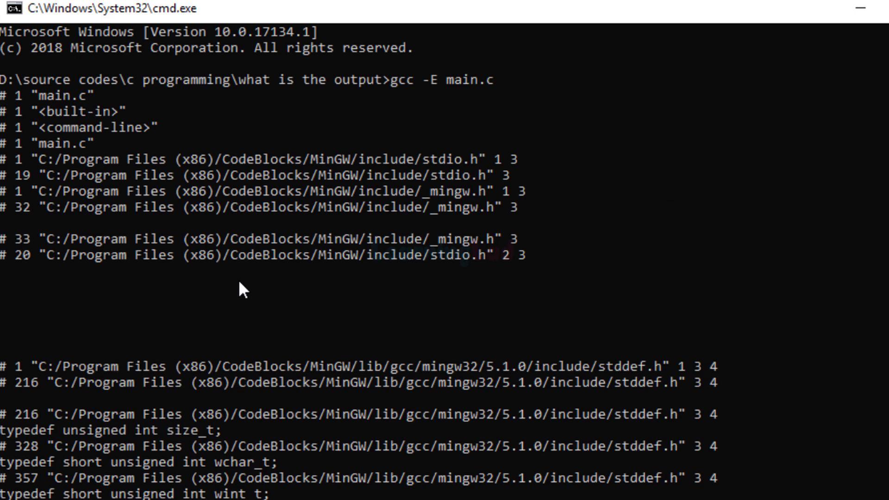
pyautogui.scroll(-5, 239, 279)
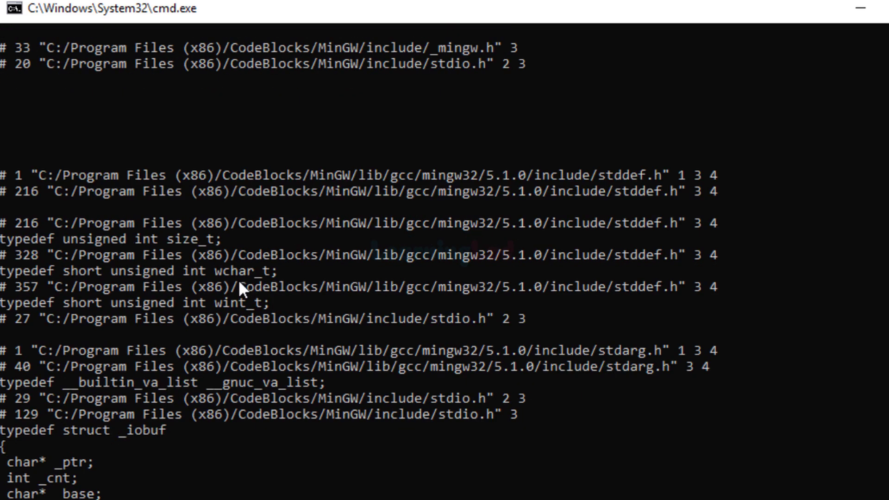
pyautogui.scroll(-20, 238, 281)
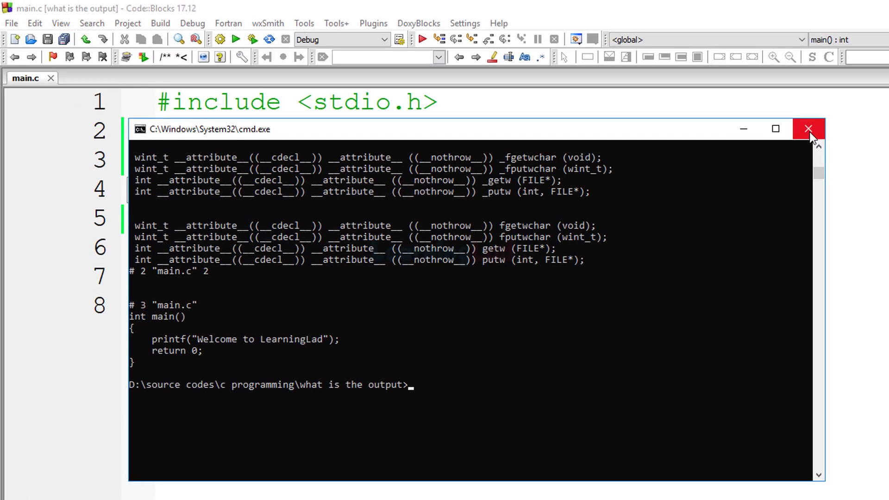
# Close the Command Prompt window to return to main.c in Code::Blocks.
pyautogui.click(807, 126)
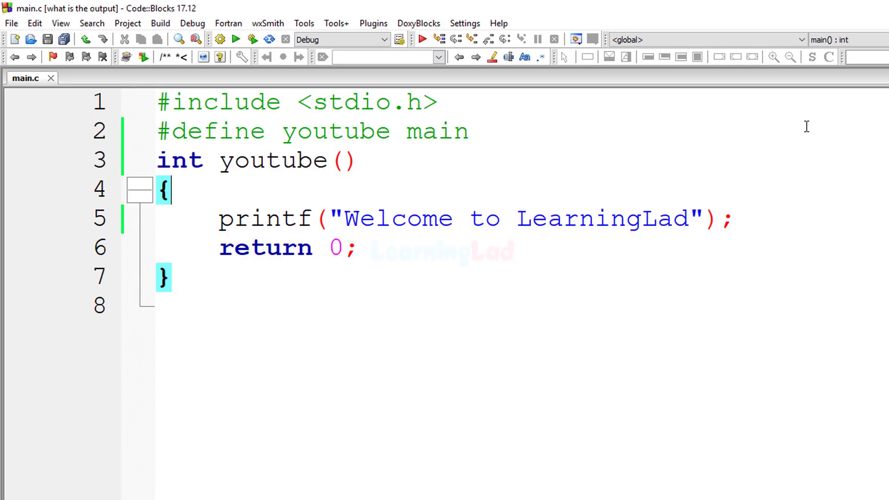